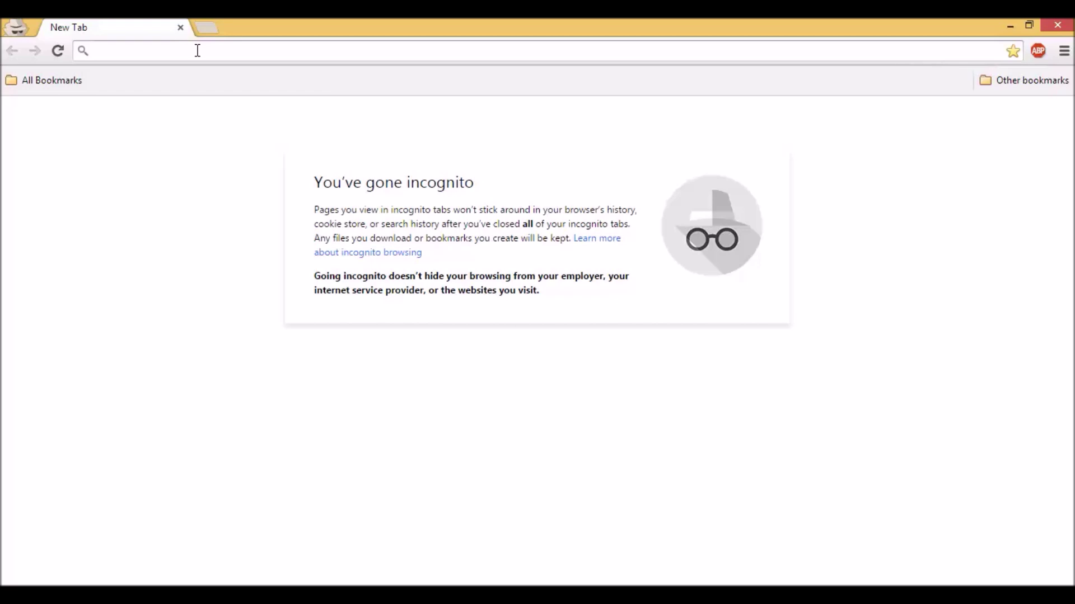
type("play")
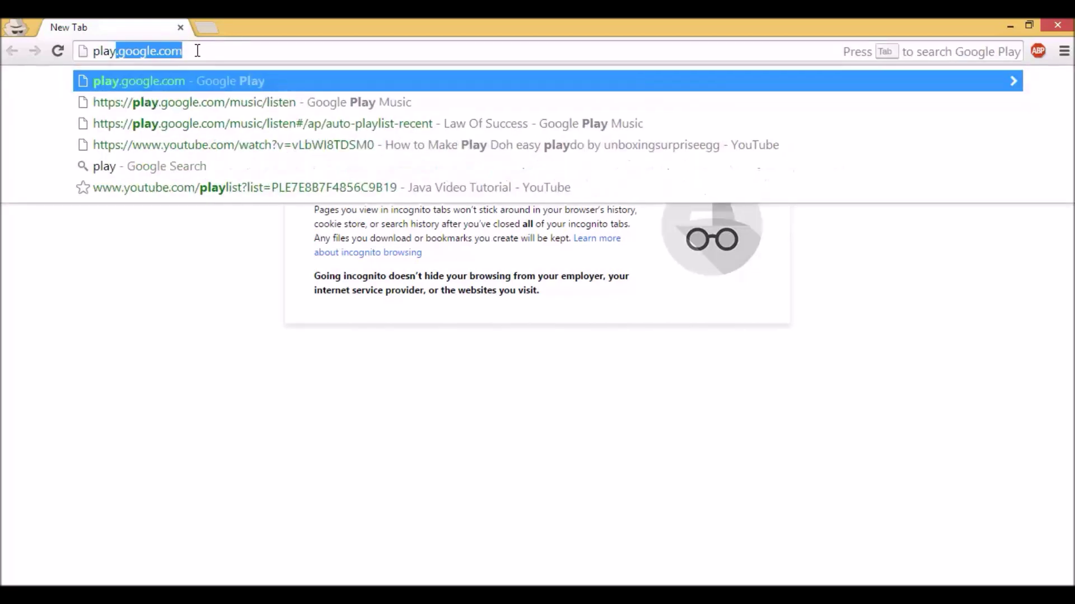
type(".google.com/store")
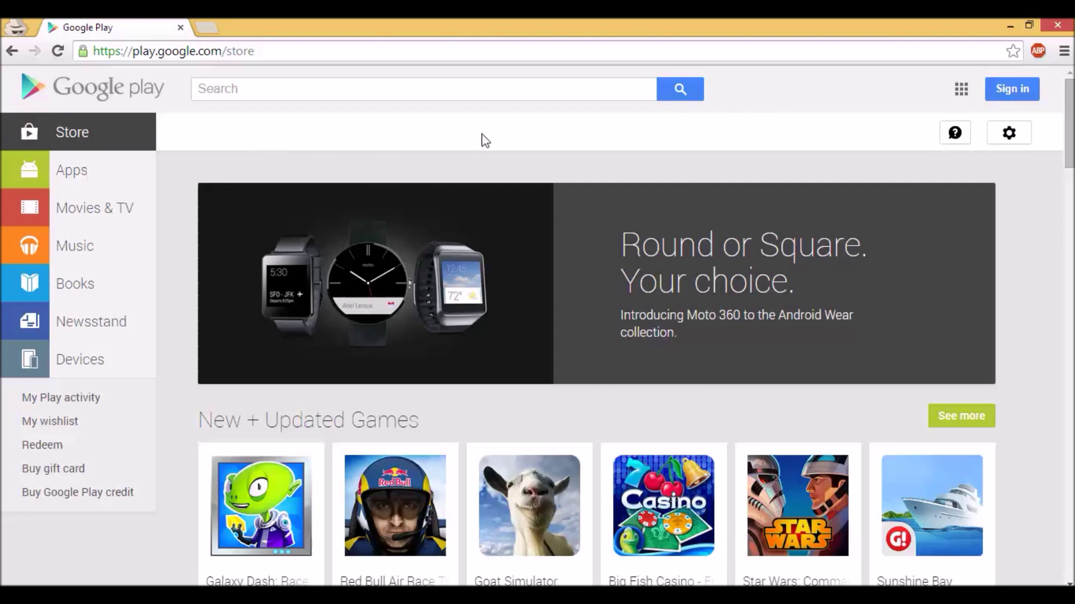
- Search the Apps section for 'clock', fixing a typo before running the search
left_click(113, 173)
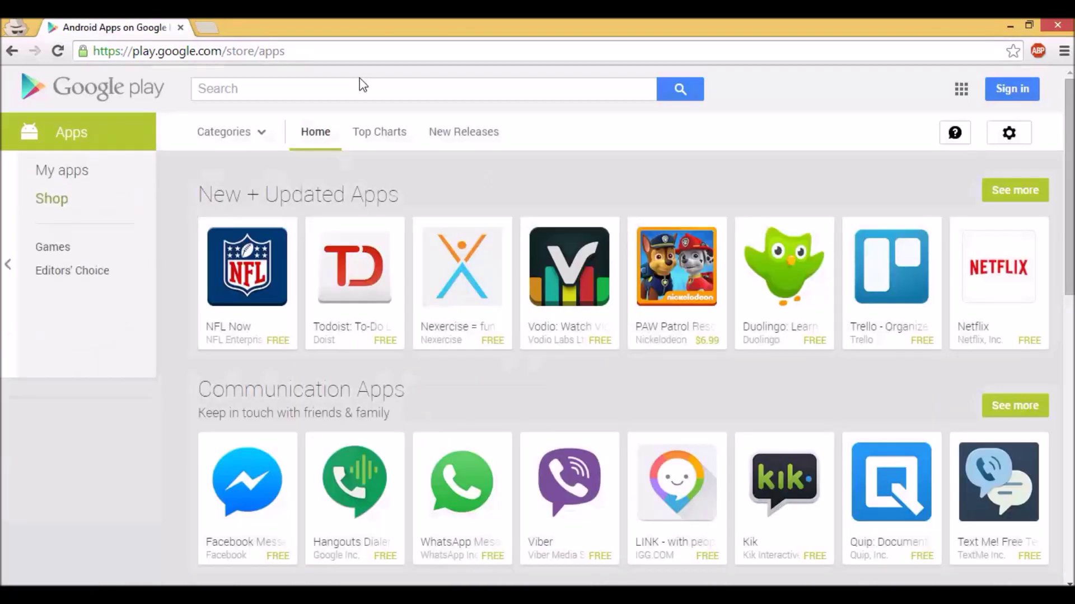
left_click(357, 88)
type("clo")
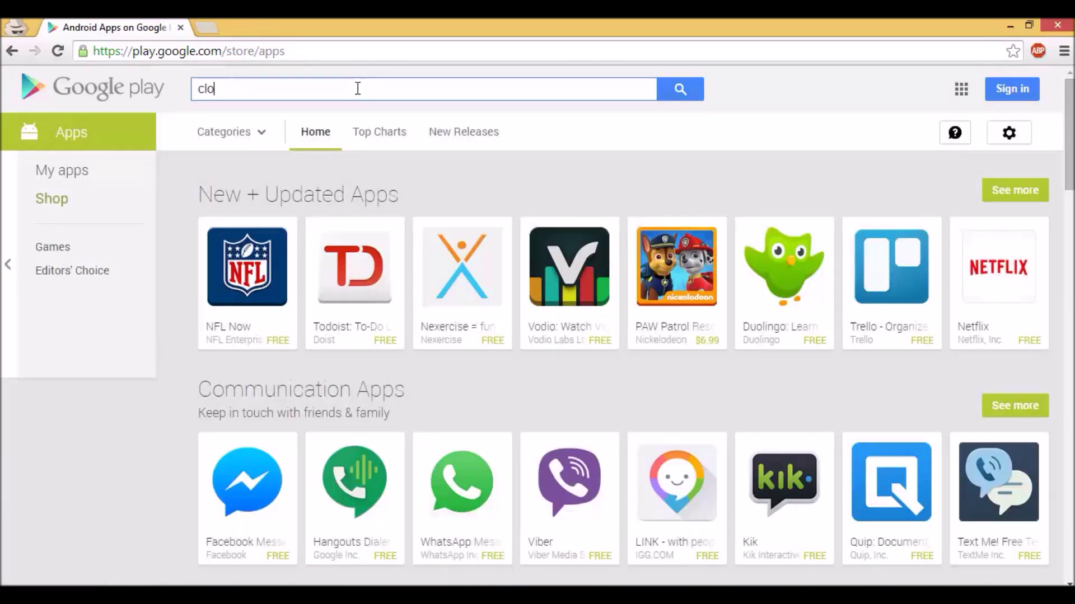
type("ac")
key("BackSpace")
key("BackSpace")
type("ck")
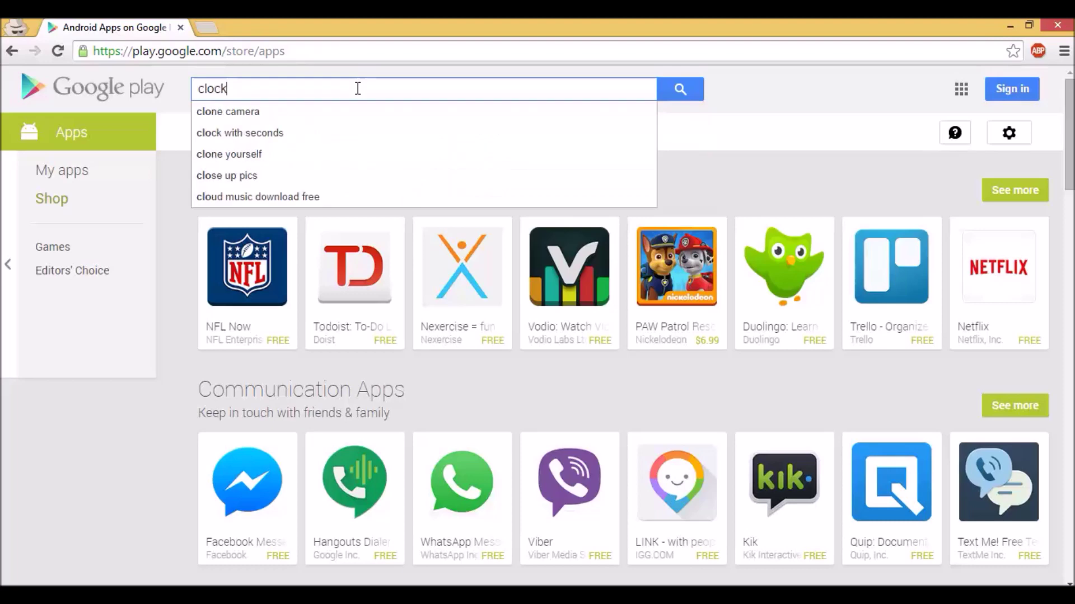
key("Return")
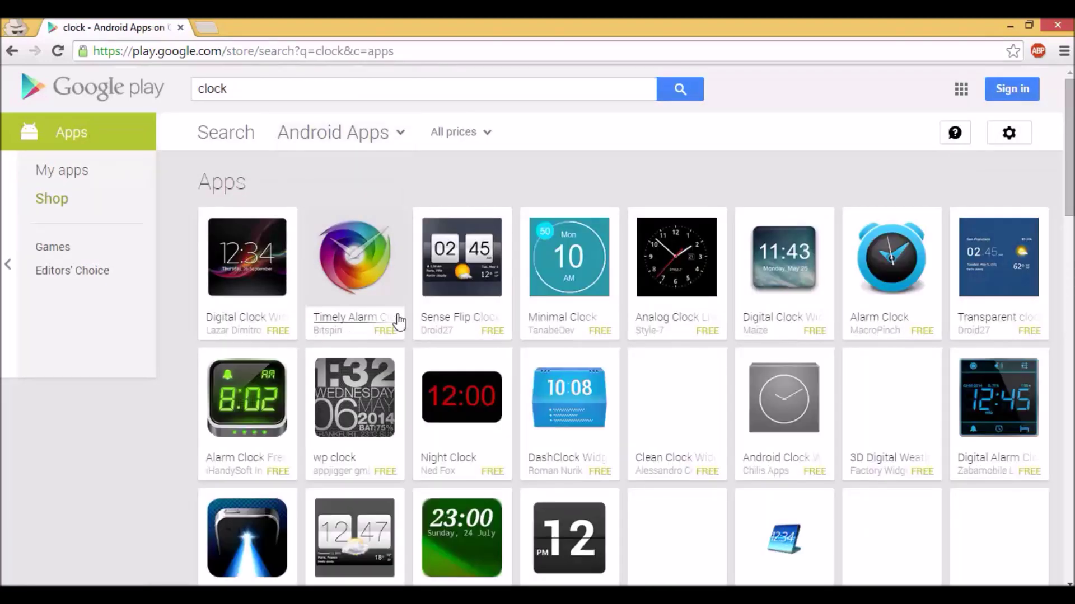
- Open the Digital Clock Widget Xperia page and start installing it
left_click(260, 304)
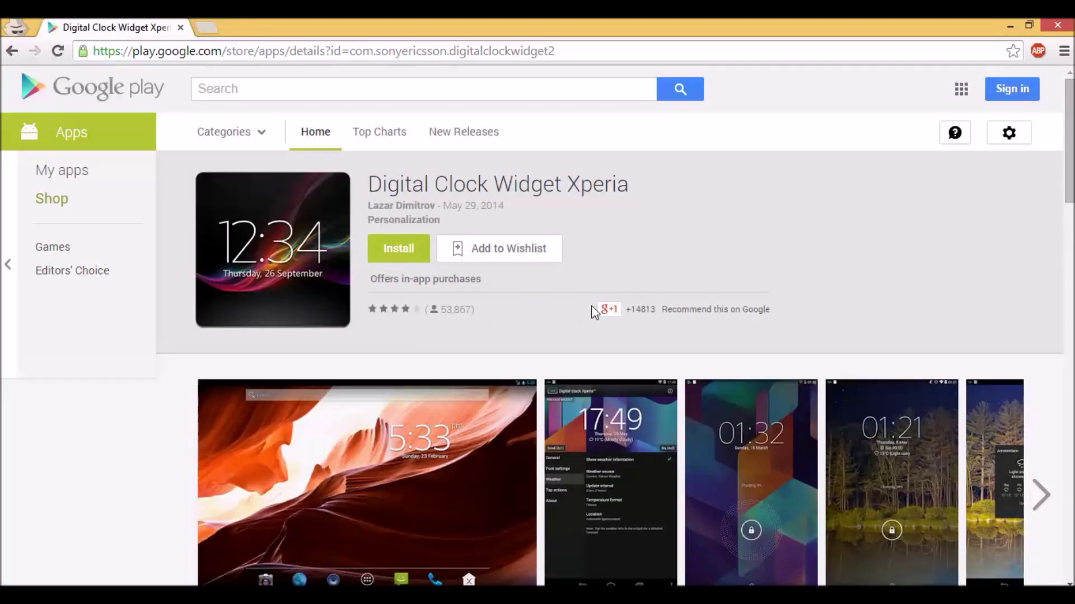
scroll(592, 311, "down", 1)
scroll(592, 311, "down", 3)
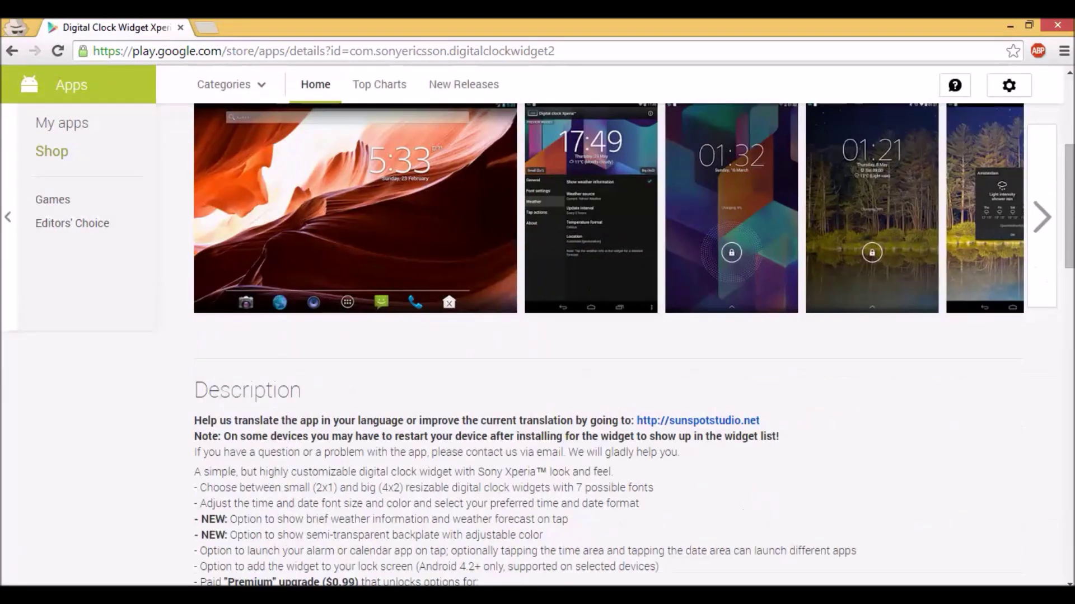
scroll(593, 210, "right", 5)
scroll(609, 209, "right", 2)
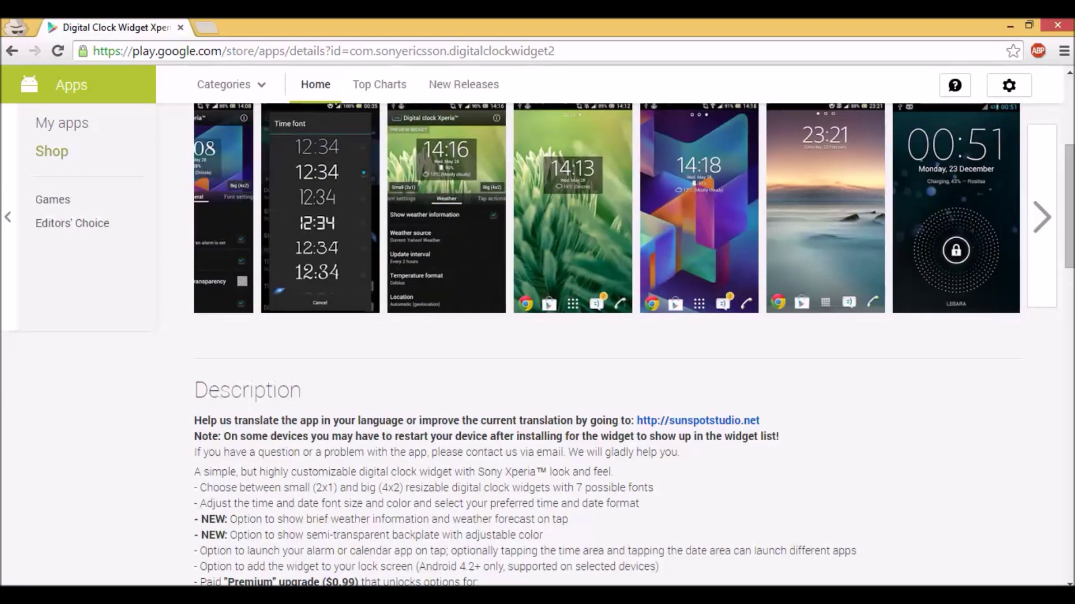
scroll(608, 208, "right", 5)
scroll(592, 335, "down", 5)
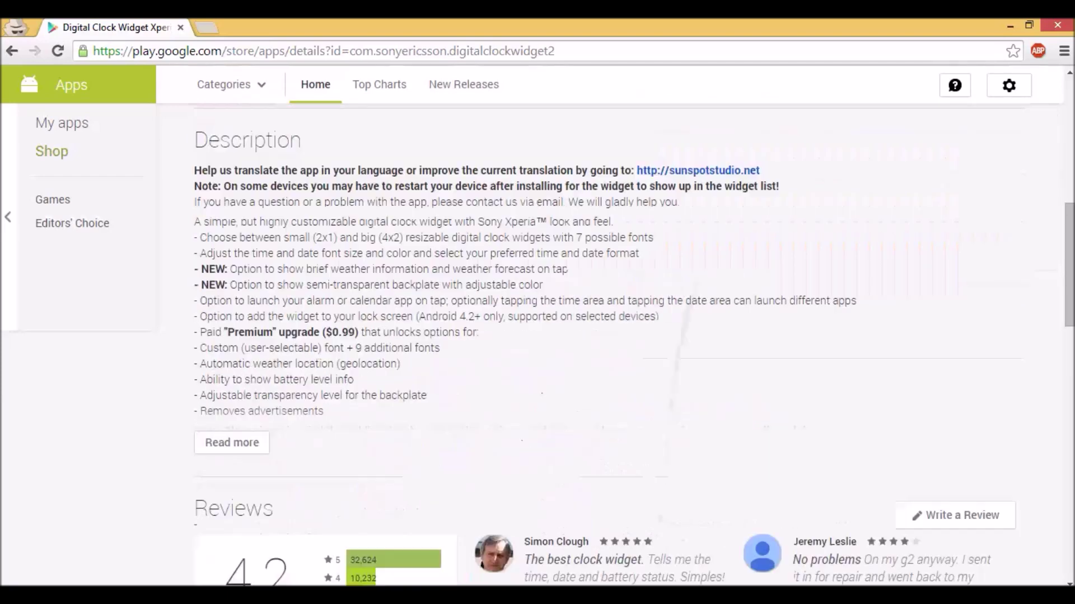
scroll(592, 336, "up", 2)
scroll(591, 336, "down", 3)
scroll(592, 336, "down", 3)
scroll(593, 336, "down", 4)
scroll(592, 336, "down", 2)
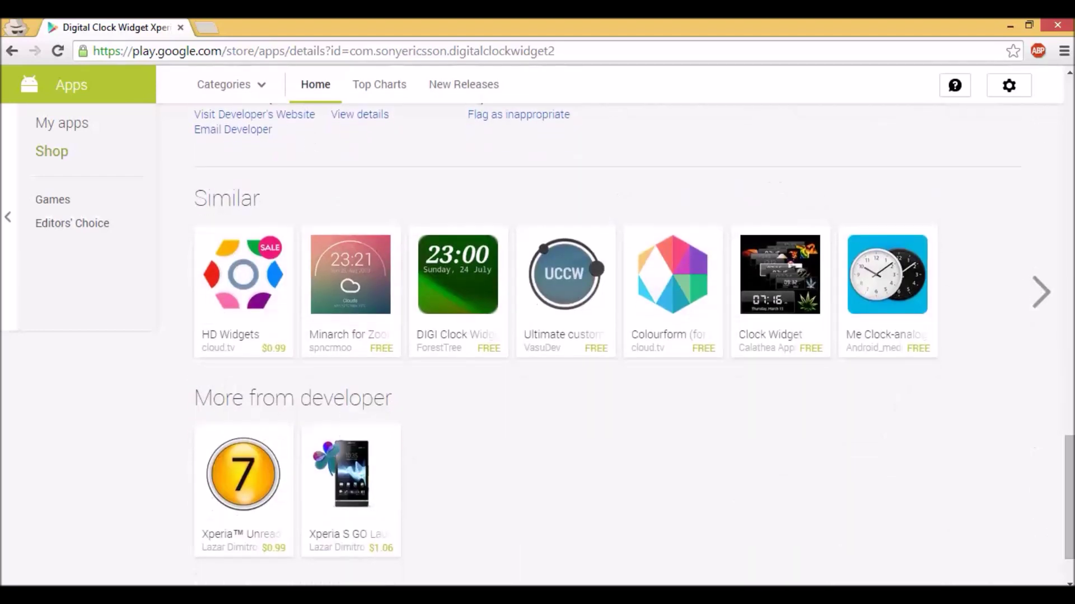
scroll(592, 336, "up", 5)
scroll(592, 336, "up", 5)
scroll(592, 336, "up", 3)
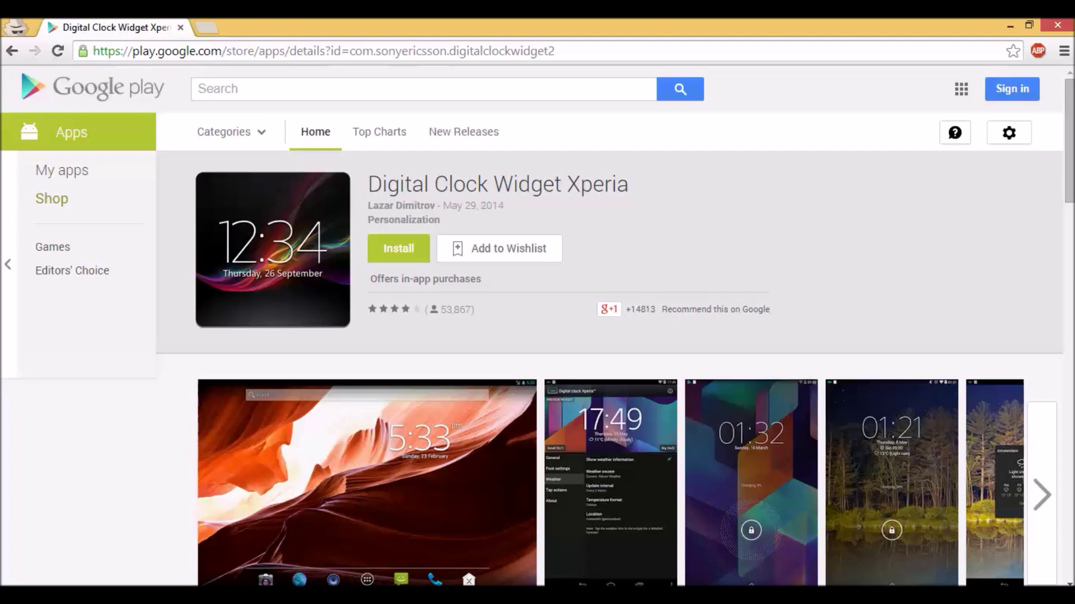
left_click(393, 258)
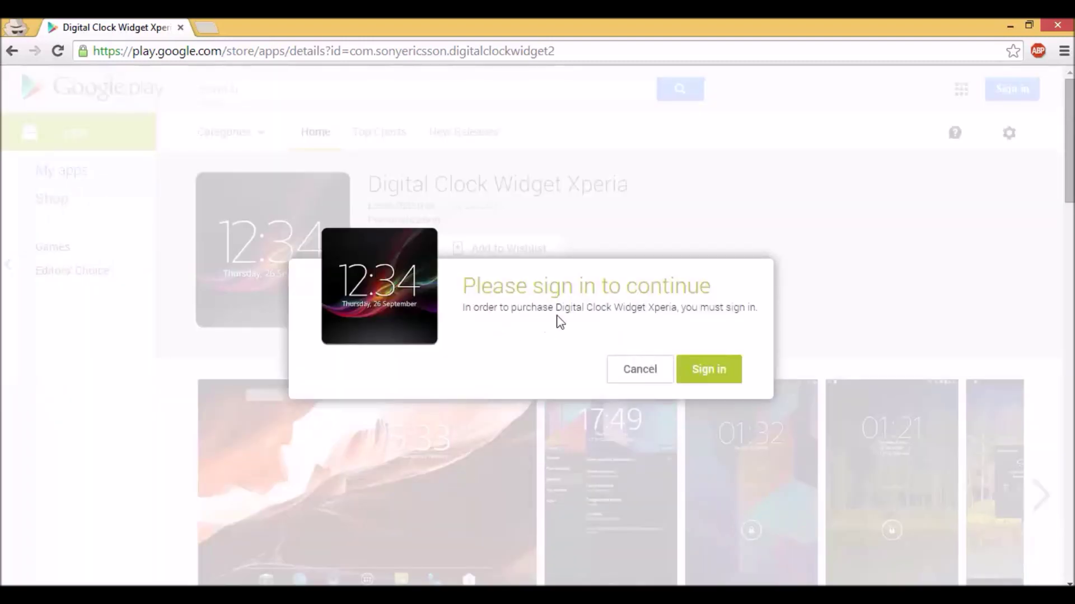
- Choose Sign in from the 'Please sign in to continue' prompt
left_click(701, 369)
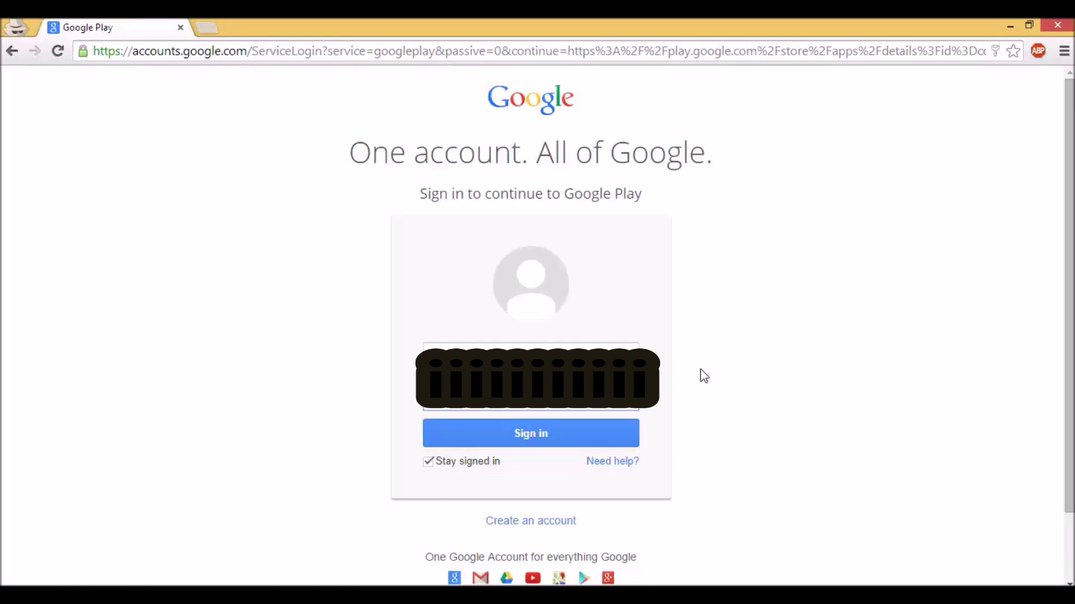
- Enter the Google account password and submit the sign-in
key("Caps_Lock")
key("Return")
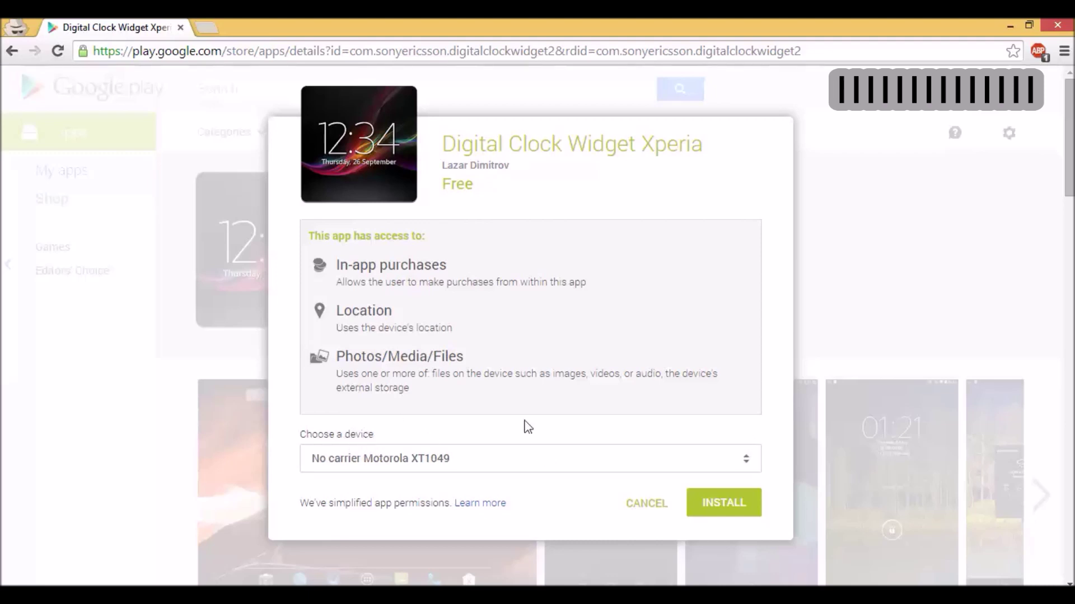
- Install the app on the No carrier Motorola XT1049 device
left_click(748, 464)
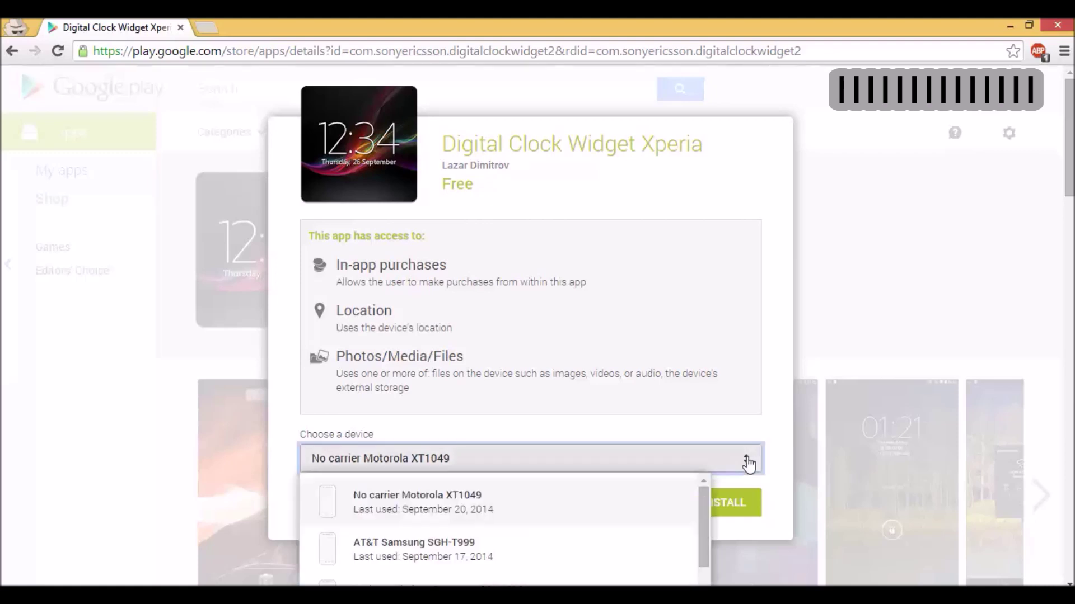
scroll(746, 462, "down", 3)
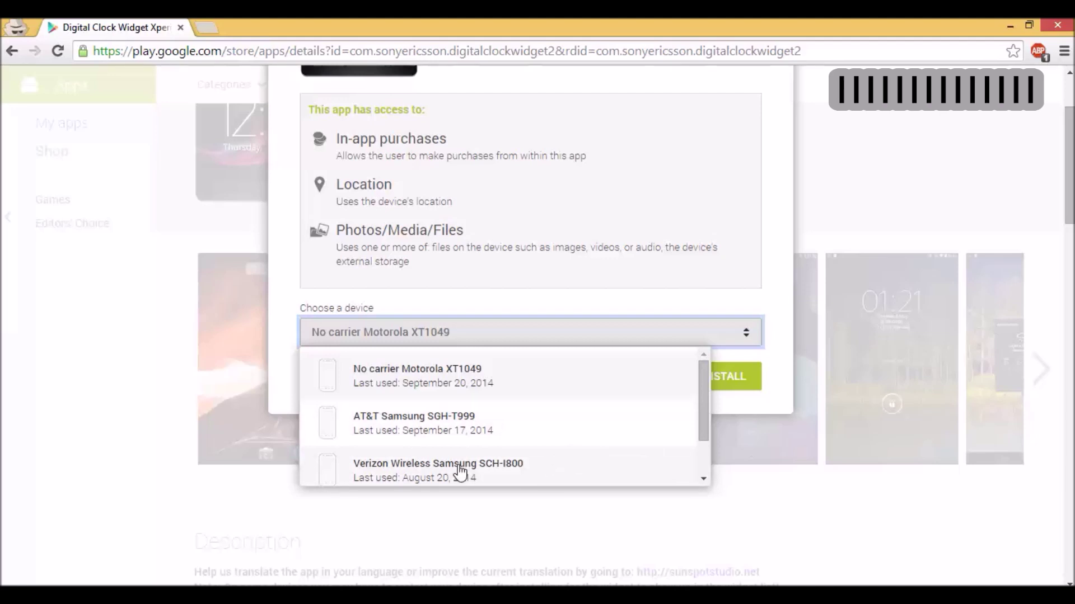
left_click(430, 375)
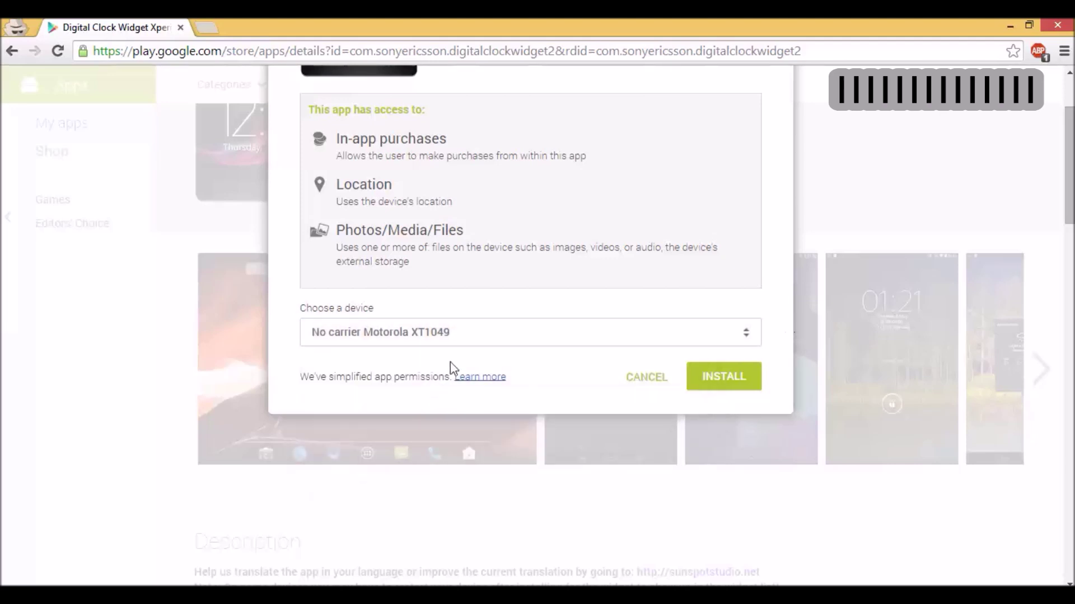
left_click(723, 386)
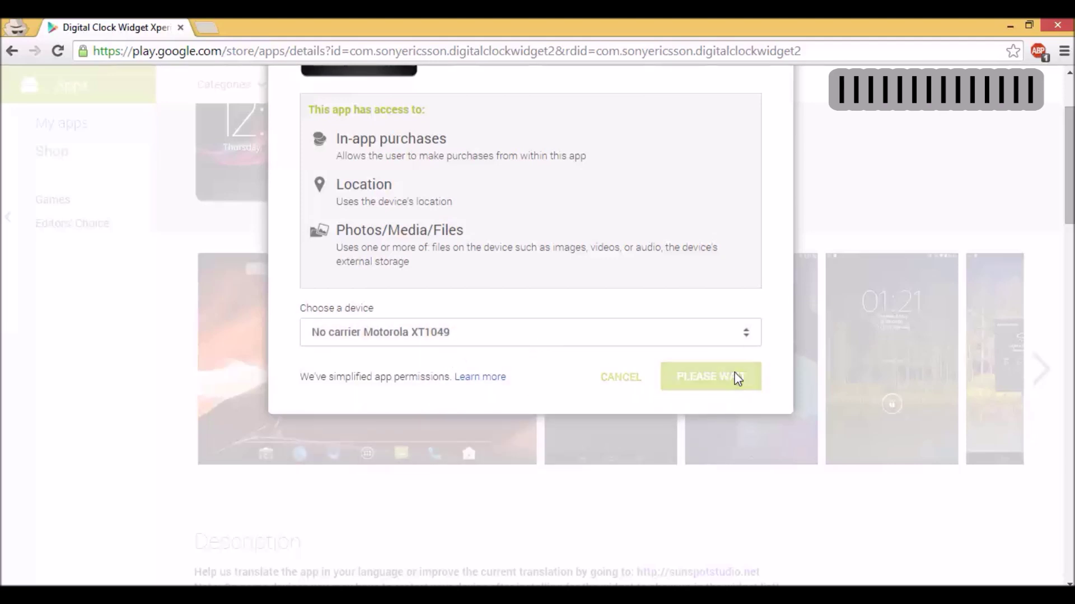